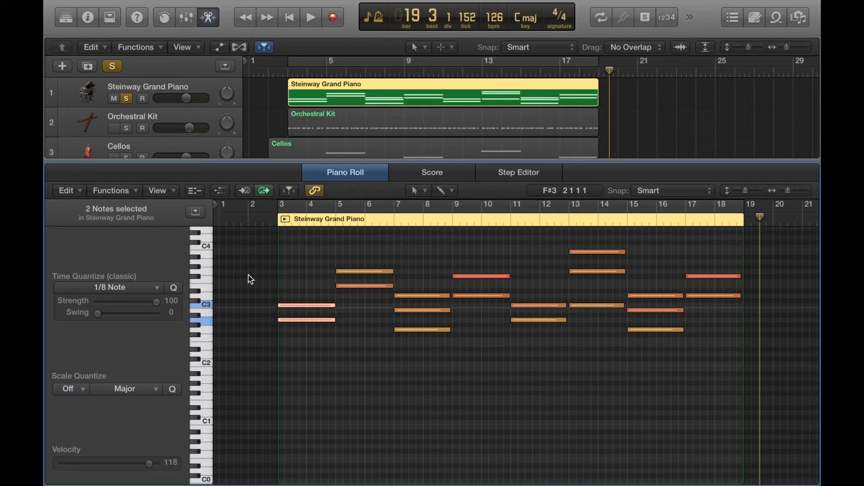
- Nudge the two selected piano notes slightly past bar 3 and bring them back onto the bar line
{"action": "left_click", "coordinate": [278, 221]}
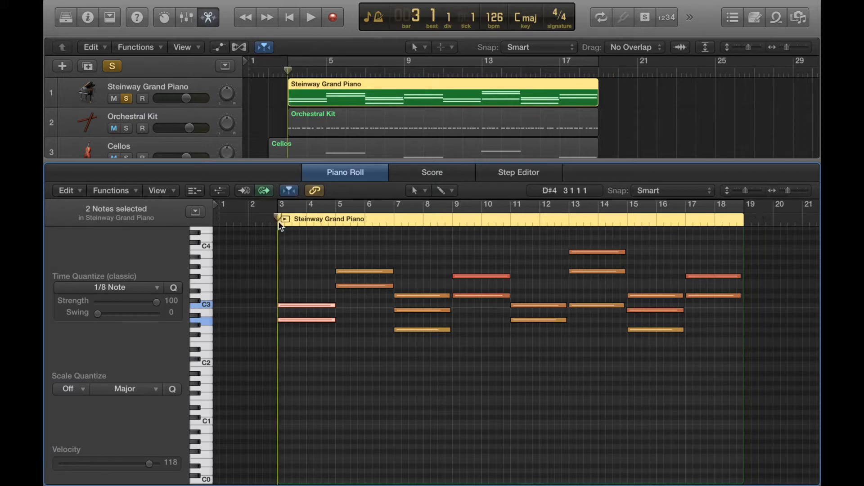
{"action": "key", "text": "super+Right"}
{"action": "key", "text": "super+Right"}
{"action": "key", "text": "super+Right"}
{"action": "key", "text": "super+Right"}
{"action": "key", "text": "super+Right"}
{"action": "key", "text": "super+Right"}
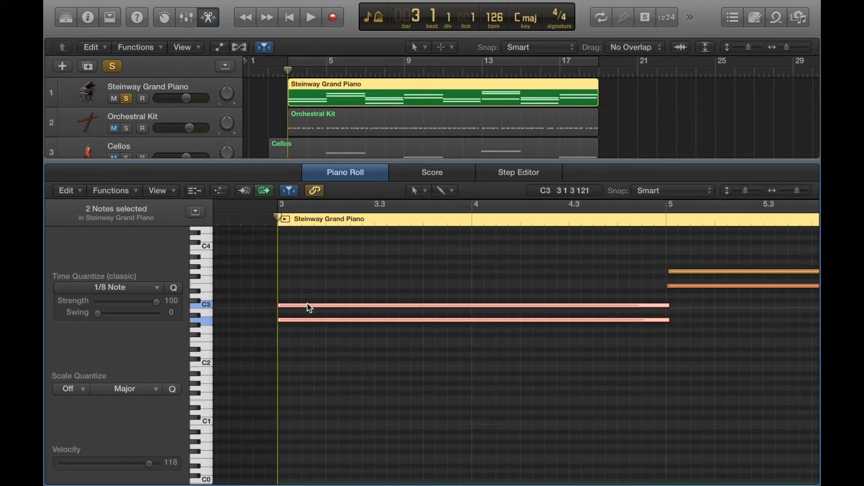
{"action": "mouse_move", "coordinate": [306, 308]}
{"action": "left_mouse_down"}
{"action": "mouse_move", "coordinate": [295, 309]}
{"action": "mouse_move", "coordinate": [309, 306]}
{"action": "left_mouse_up"}
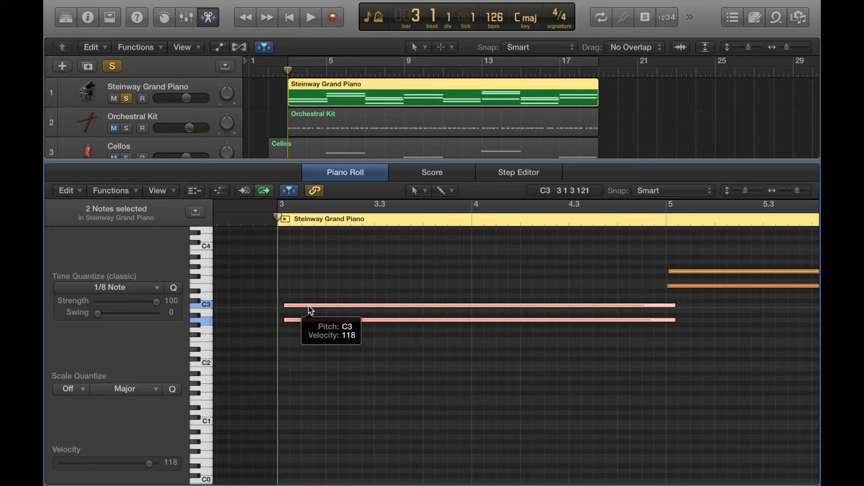
{"action": "left_click_drag", "start_coordinate": [309, 306], "coordinate": [301, 306]}
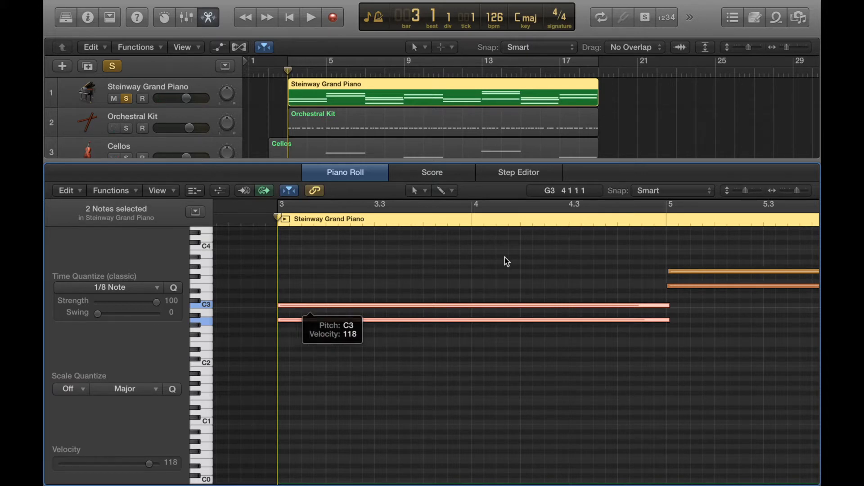
- Deselect the bar 3 notes and place the playhead at the start of bar 5
{"action": "left_click", "coordinate": [665, 221]}
{"action": "key", "text": "super+Left"}
{"action": "key", "text": "super+Left"}
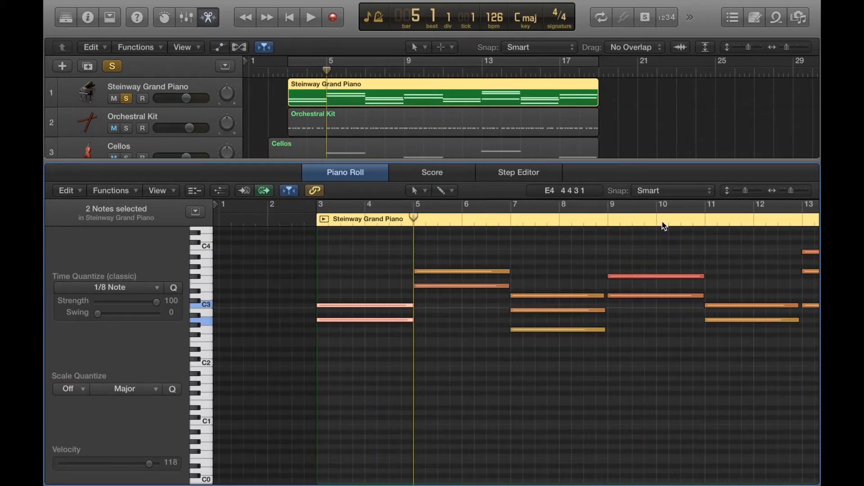
{"action": "left_click", "coordinate": [389, 221]}
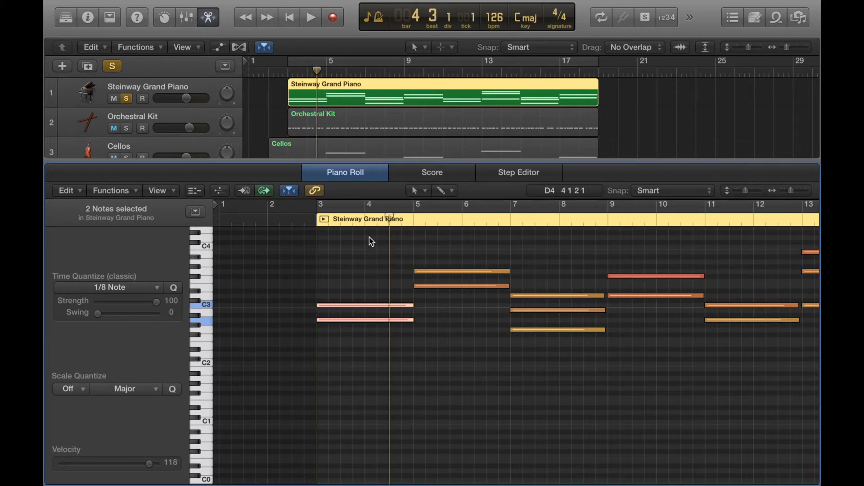
{"action": "left_click", "coordinate": [433, 237]}
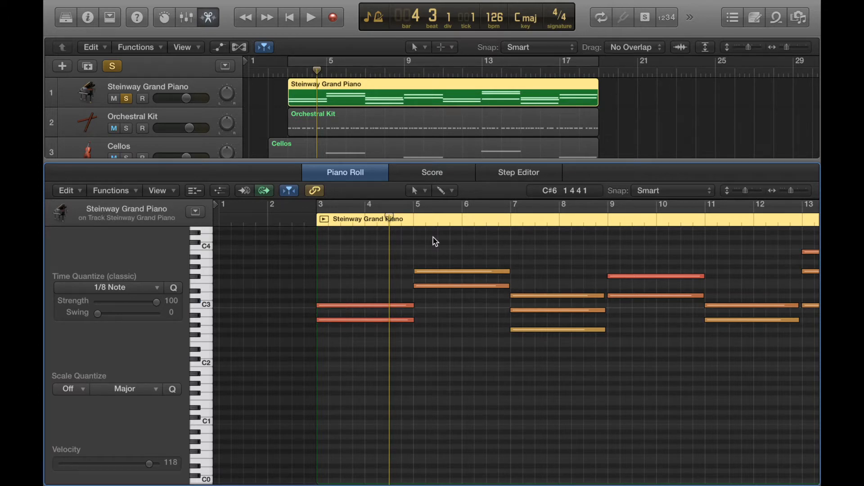
{"action": "left_click", "coordinate": [415, 212]}
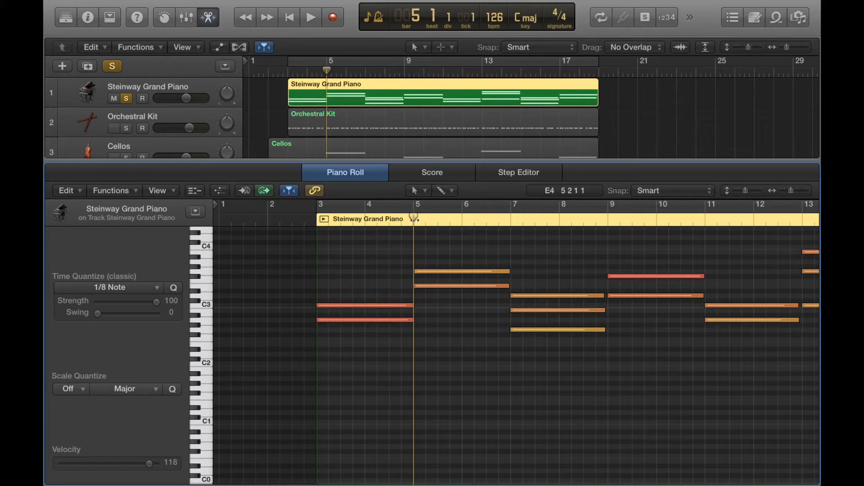
- Move the starts of the two late notes at bar 5 onto the bar line by hand
{"action": "key", "text": "super+Right"}
{"action": "key", "text": "super+Right"}
{"action": "key", "text": "super+Right"}
{"action": "key", "text": "super+Right"}
{"action": "key", "text": "super+Right"}
{"action": "key", "text": "super+Right"}
{"action": "key", "text": "super+Right"}
{"action": "key", "text": "super+Right"}
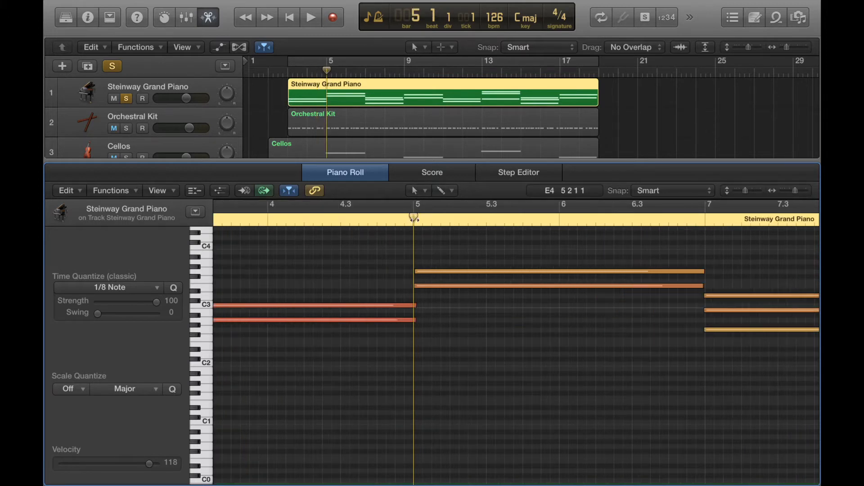
{"action": "key", "text": "super+Right"}
{"action": "key", "text": "super+Right"}
{"action": "key", "text": "super+Right"}
{"action": "key", "text": "super+Right"}
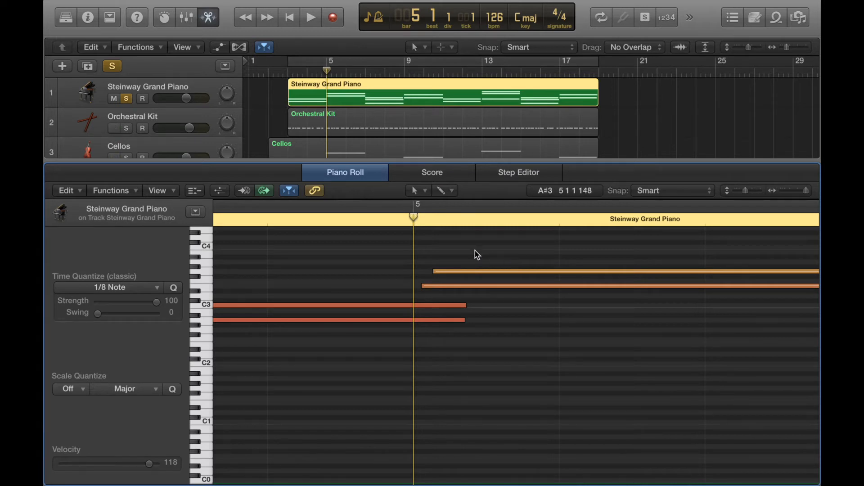
{"action": "left_click", "coordinate": [390, 222]}
{"action": "left_click", "coordinate": [413, 219]}
{"action": "left_click_drag", "start_coordinate": [452, 272], "coordinate": [434, 288]}
{"action": "left_click", "coordinate": [456, 290]}
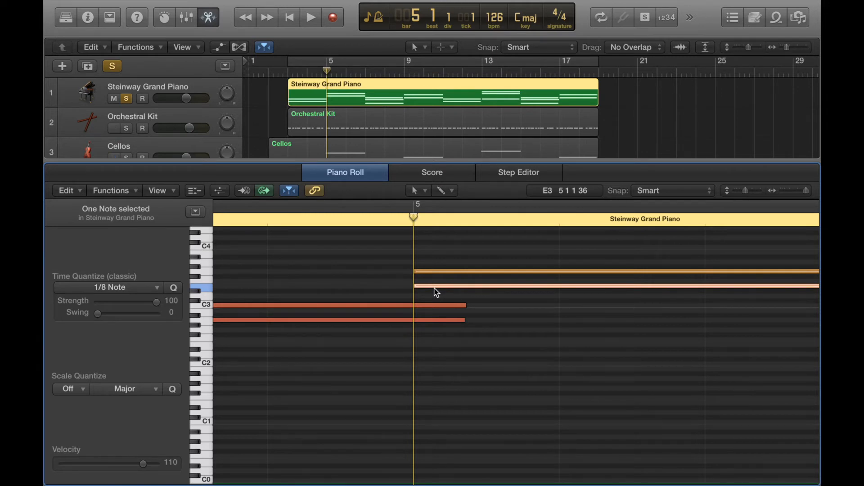
- Shift the two bar 5 notes together slightly past the bar line and deselect them
{"action": "left_click", "coordinate": [476, 249]}
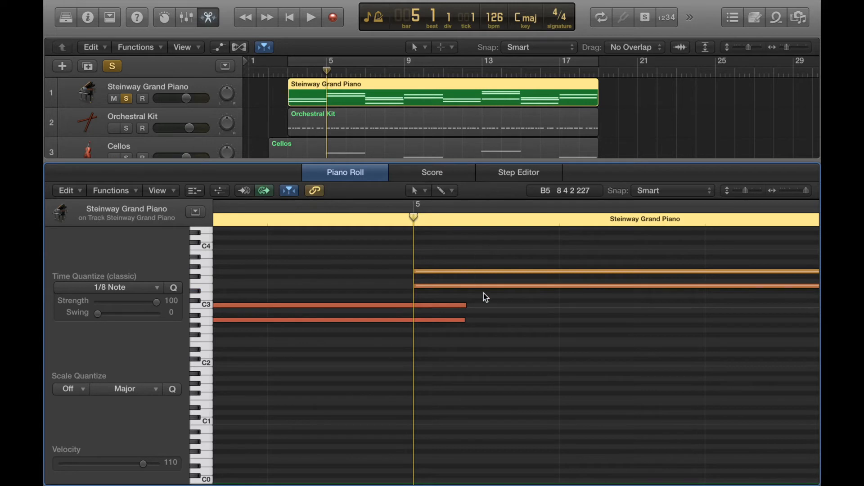
{"action": "left_click_drag", "start_coordinate": [486, 299], "coordinate": [449, 275]}
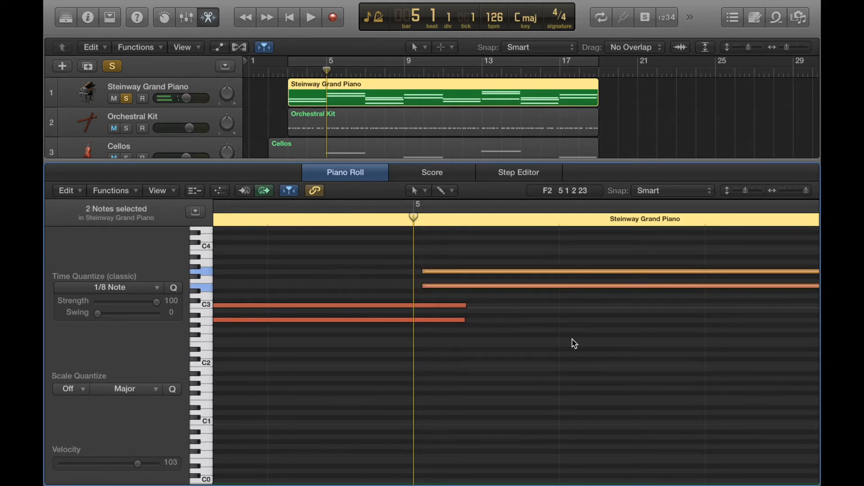
{"action": "left_click", "coordinate": [572, 340]}
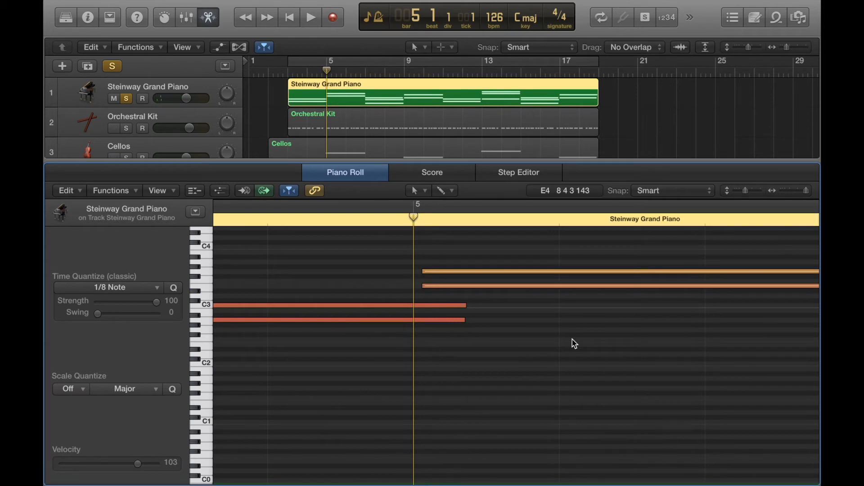
- Select both notes at bar 5 and align them to the 1/8 Note grid with Time Quantize
{"action": "left_click_drag", "start_coordinate": [535, 254], "coordinate": [557, 293]}
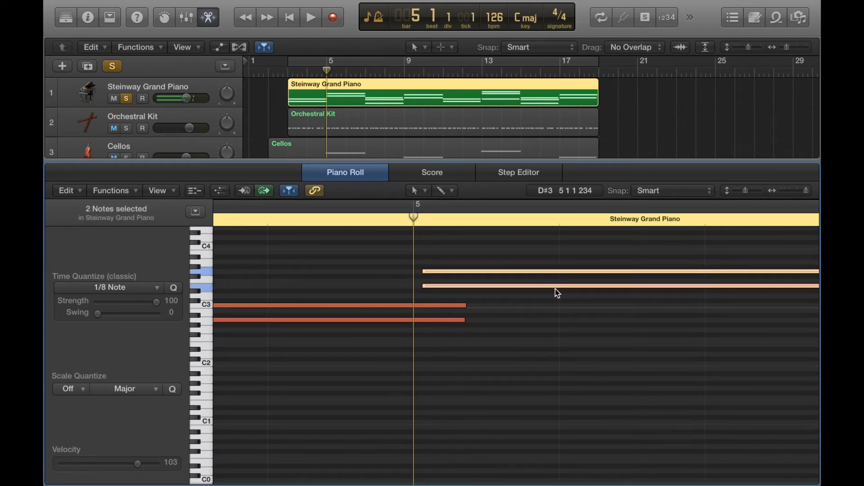
{"action": "left_click", "coordinate": [173, 288]}
{"action": "left_click", "coordinate": [174, 289]}
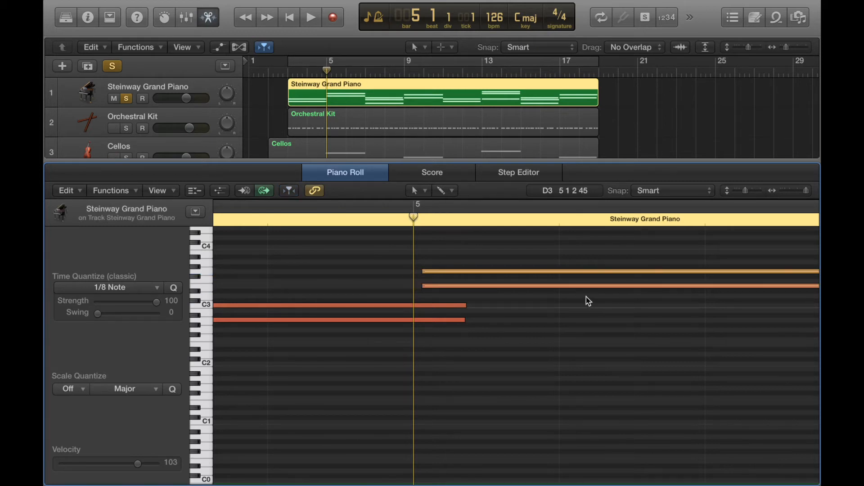
{"action": "key", "text": "super+z"}
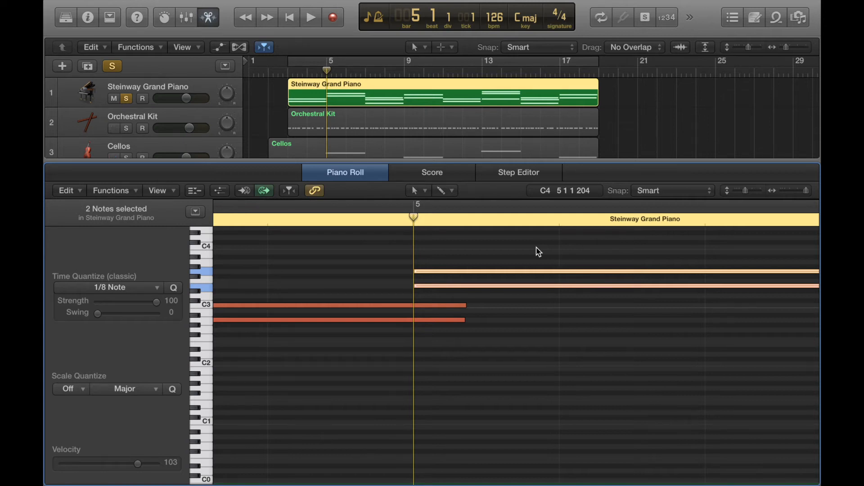
- Examine how closely the notes around bar 7 start and end relative to the bar line
{"action": "key", "text": "super+Left"}
{"action": "key", "text": "super+Left"}
{"action": "key", "text": "super+Left"}
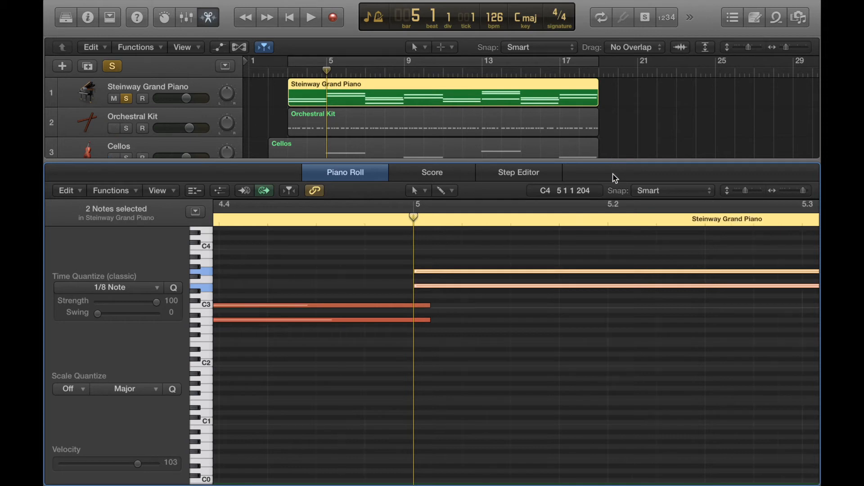
{"action": "key", "text": "super+Left"}
{"action": "key", "text": "super+Left"}
{"action": "key", "text": "super+Left"}
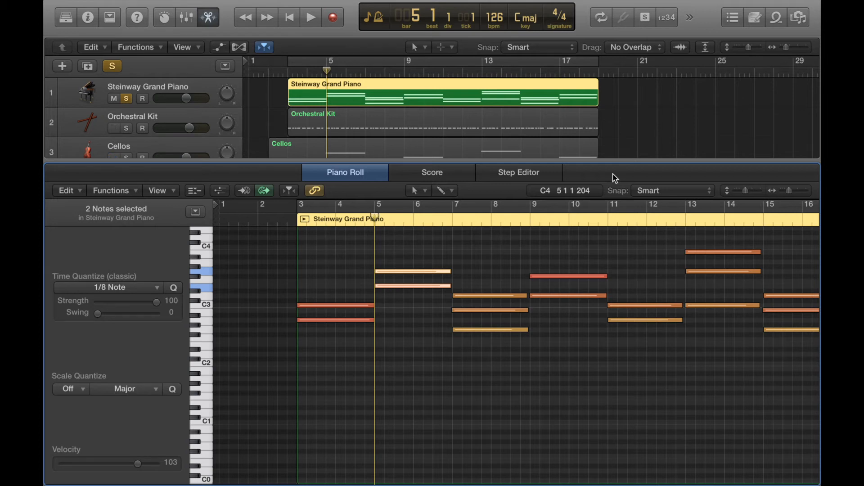
{"action": "left_click", "coordinate": [453, 223]}
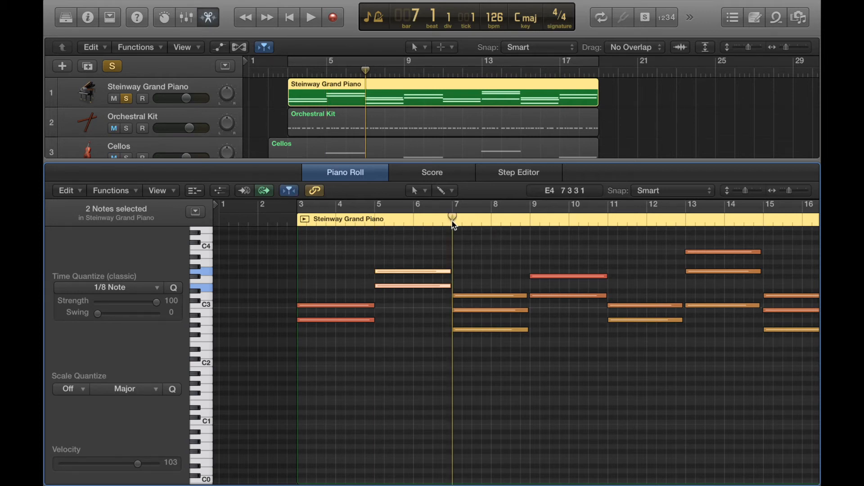
{"action": "key", "text": "super+Right"}
{"action": "key", "text": "super+Right"}
{"action": "key", "text": "super+Right"}
{"action": "key", "text": "super+Right"}
{"action": "key", "text": "super+Right"}
{"action": "key", "text": "super+Right"}
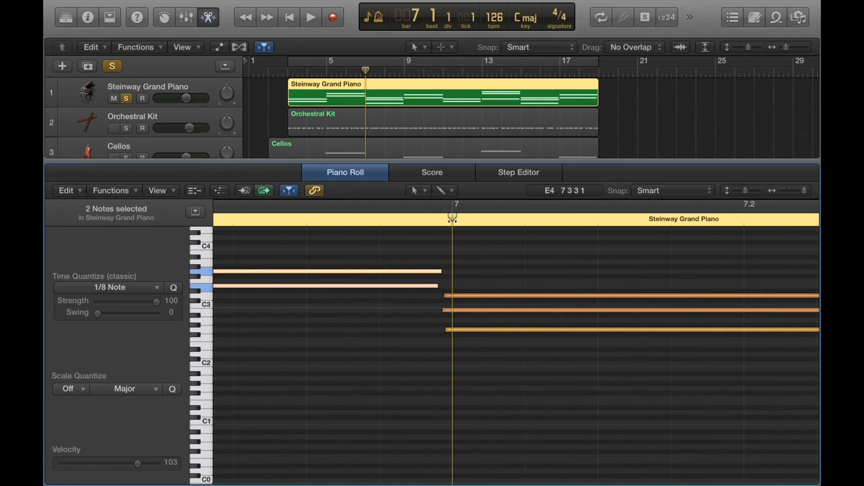
{"action": "key", "text": "super+Right"}
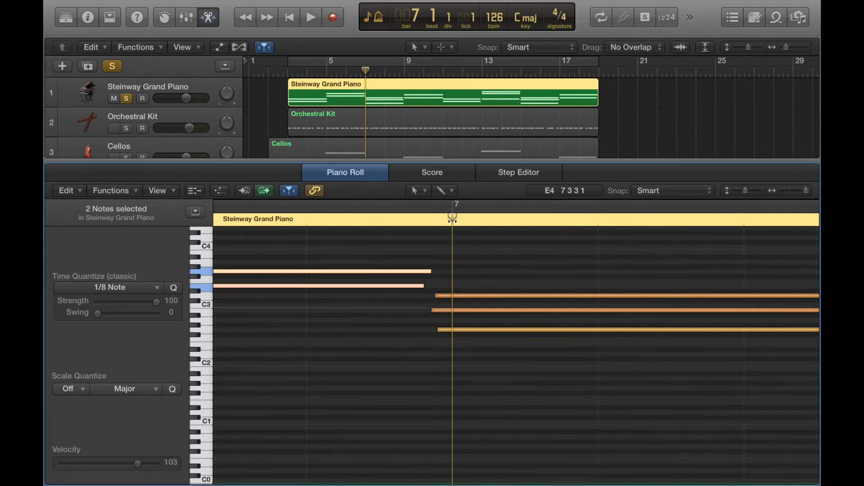
- Check the timing of the note starts at bars 9 and 11 against the playhead
{"action": "scroll", "coordinate": [577, 309], "scroll_direction": "right", "scroll_amount": 10}
{"action": "scroll", "coordinate": [578, 309], "scroll_direction": "right", "scroll_amount": 10}
{"action": "left_click", "coordinate": [603, 219]}
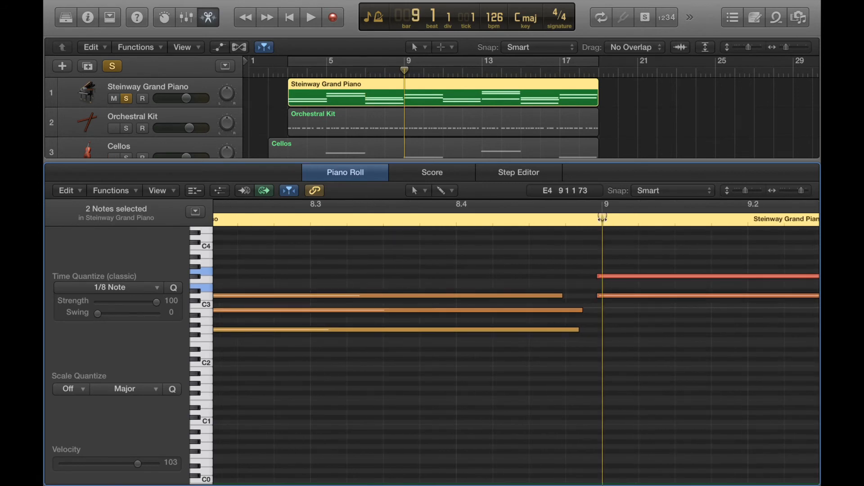
{"action": "scroll", "coordinate": [603, 218], "scroll_direction": "right", "scroll_amount": 15}
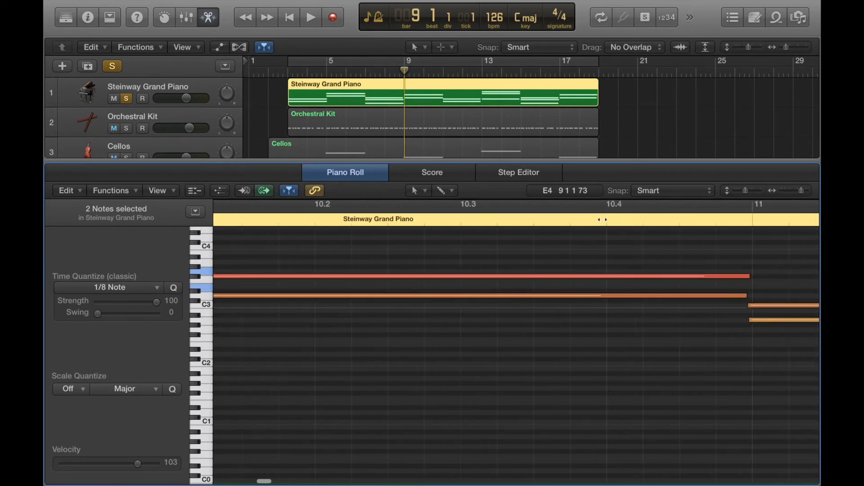
{"action": "scroll", "coordinate": [603, 219], "scroll_direction": "right", "scroll_amount": 5}
{"action": "left_click", "coordinate": [559, 219]}
{"action": "key", "text": "super+Right"}
{"action": "key", "text": "super+Left"}
{"action": "key", "text": "super+Left"}
- Inspect the three-note chord at bar 13 for its offset from the bar line
{"action": "scroll", "coordinate": [579, 265], "scroll_direction": "right", "scroll_amount": 10}
{"action": "scroll", "coordinate": [582, 267], "scroll_direction": "right", "scroll_amount": 15}
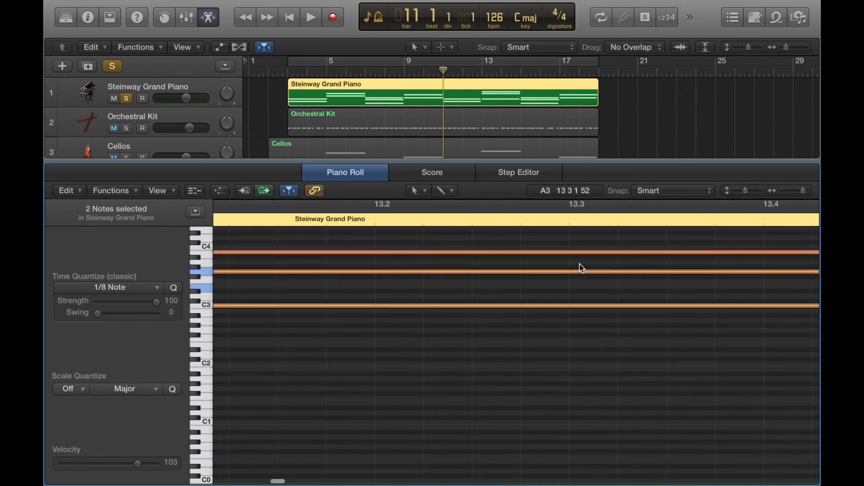
{"action": "scroll", "coordinate": [580, 268], "scroll_direction": "left", "scroll_amount": 10}
{"action": "left_click", "coordinate": [373, 219]}
{"action": "key", "text": "super+Right"}
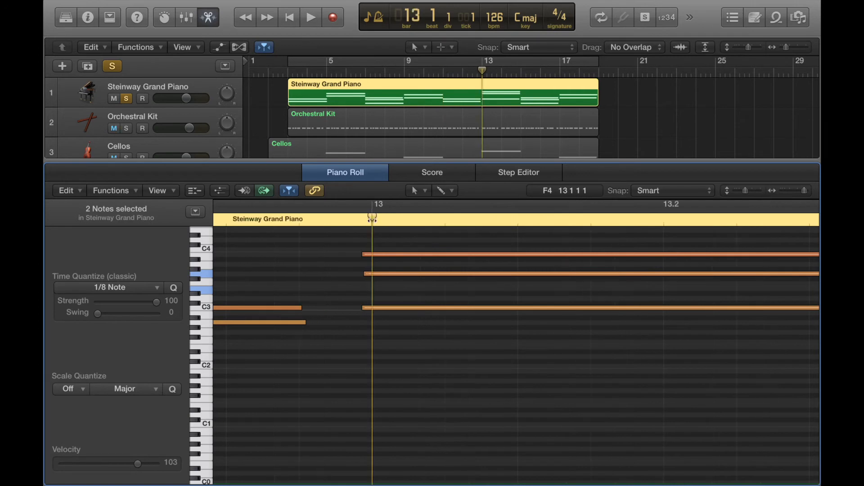
{"action": "key", "text": "super+Left"}
{"action": "key", "text": "super+Left"}
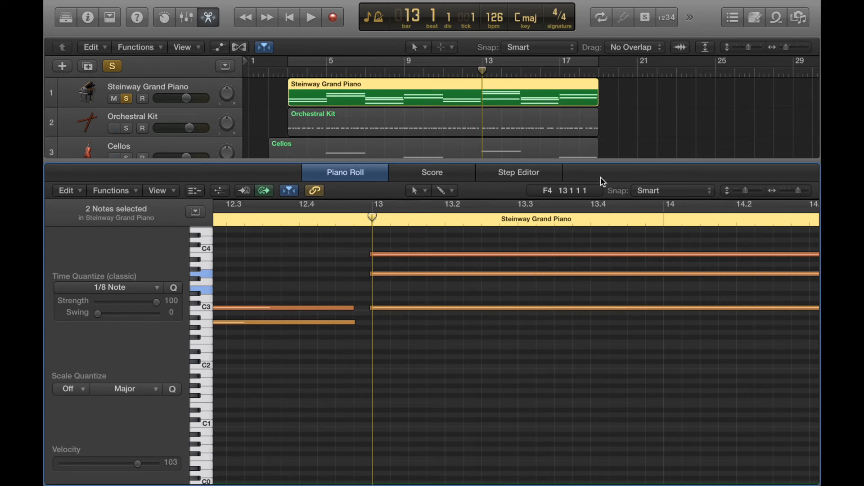
- Select all piano notes in the region, select only those in bars 3 to 8, and clear the selection
{"action": "key", "text": "z"}
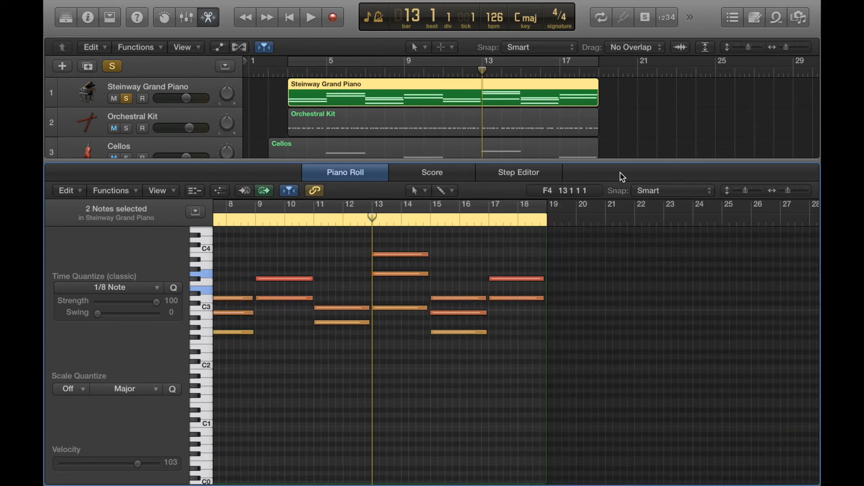
{"action": "scroll", "coordinate": [577, 270], "scroll_direction": "left", "scroll_amount": 3}
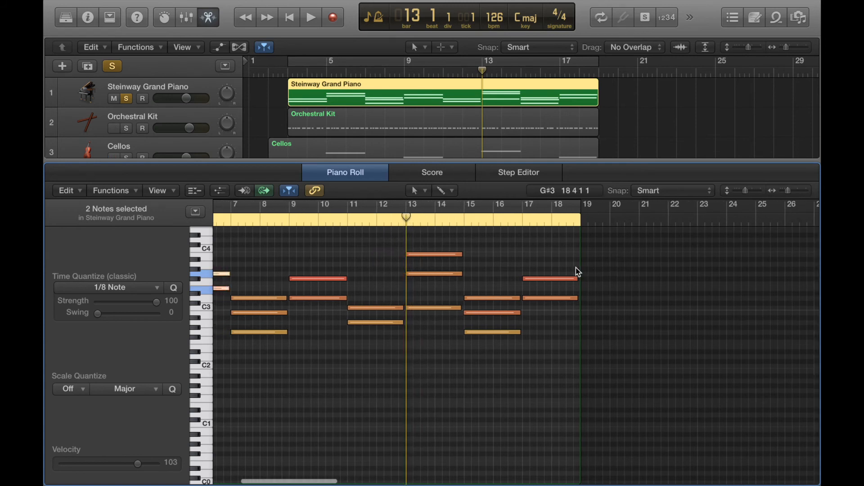
{"action": "scroll", "coordinate": [578, 273], "scroll_direction": "left", "scroll_amount": 5}
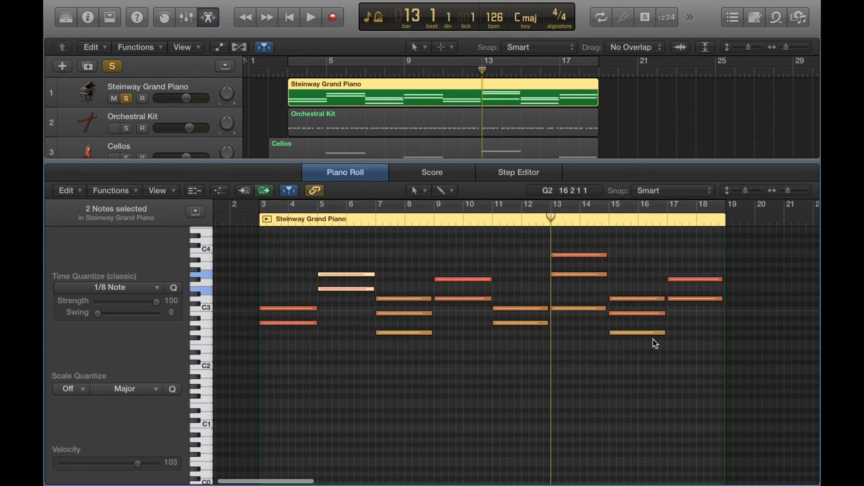
{"action": "left_click_drag", "start_coordinate": [754, 367], "coordinate": [243, 252]}
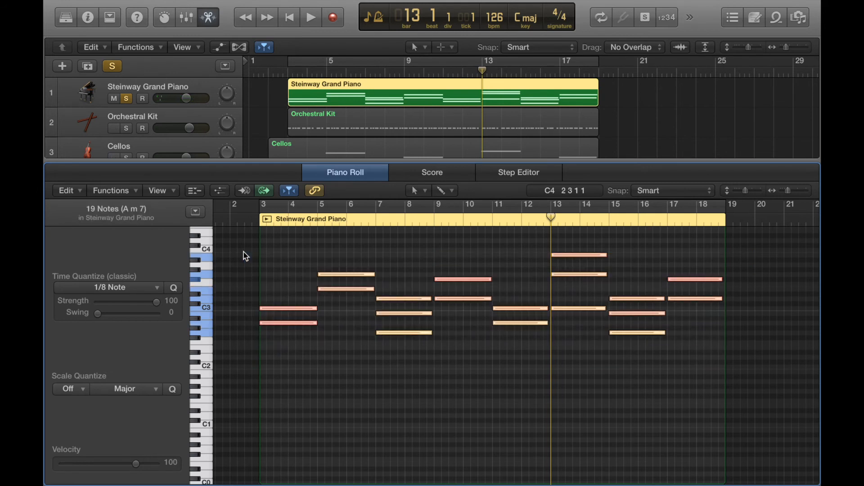
{"action": "left_click", "coordinate": [252, 254]}
{"action": "left_click_drag", "start_coordinate": [252, 254], "coordinate": [417, 363]}
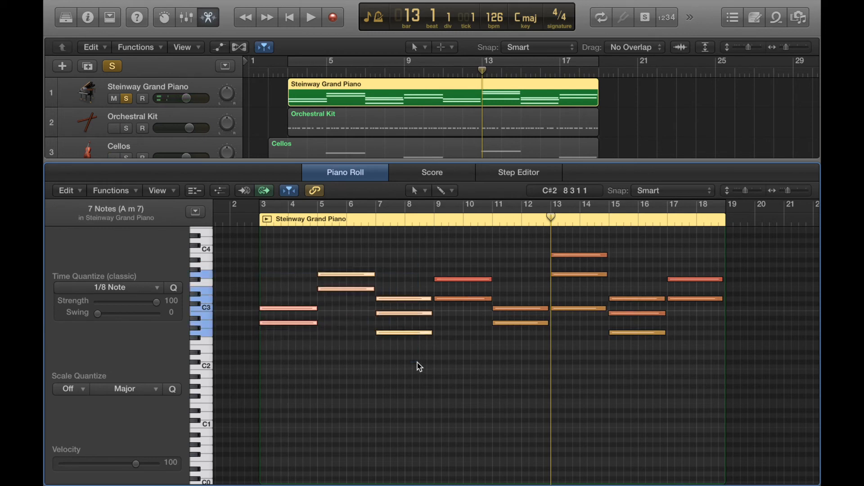
{"action": "left_click", "coordinate": [418, 363]}
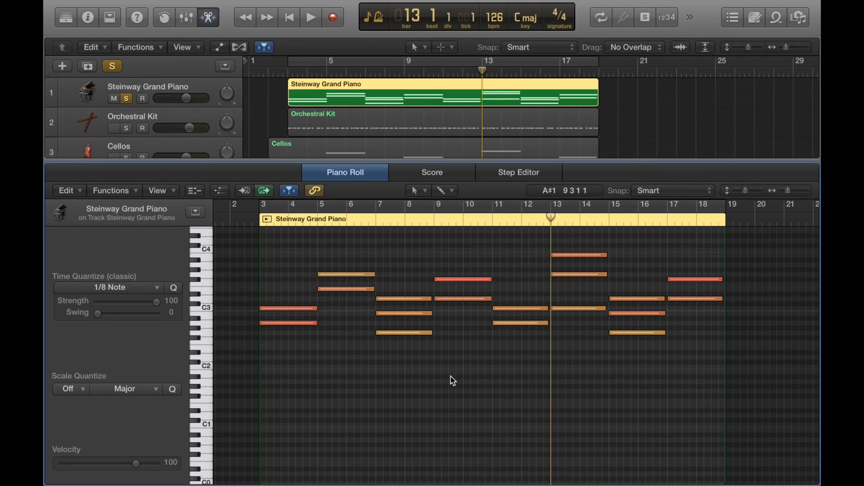
- Select all piano notes in the region and quantize their timing to 1/8 Note
{"action": "key", "text": "super+a"}
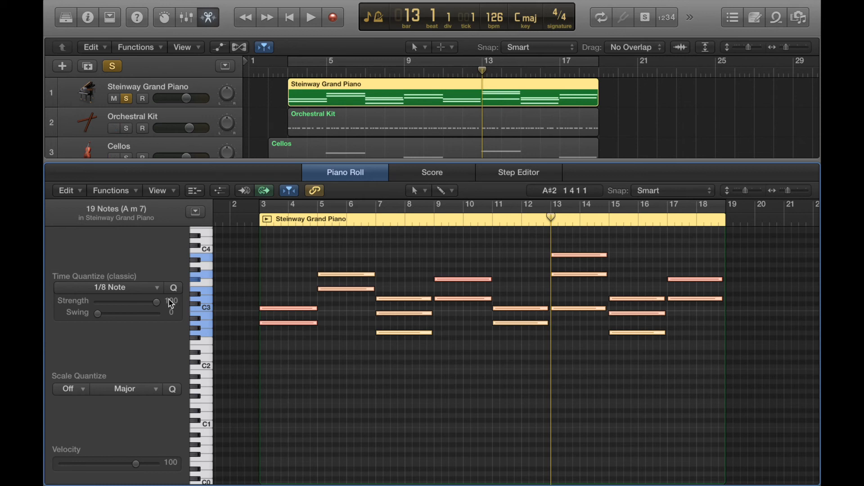
{"action": "left_click", "coordinate": [145, 289]}
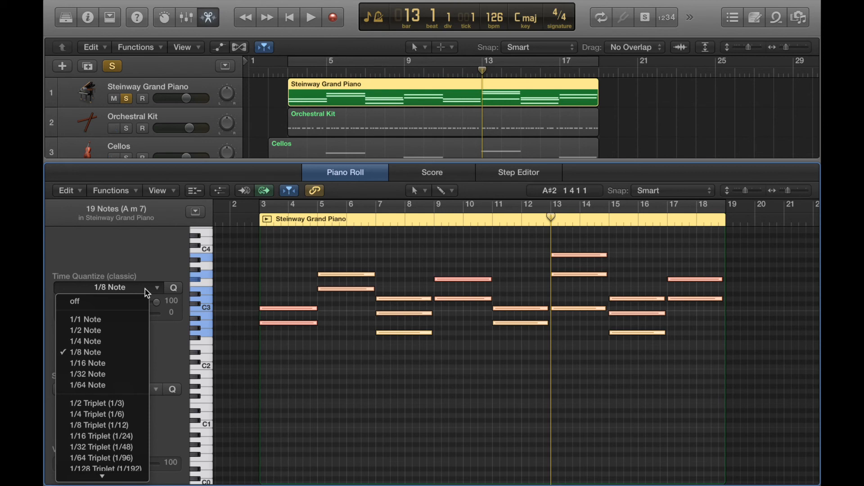
{"action": "left_click", "coordinate": [145, 289]}
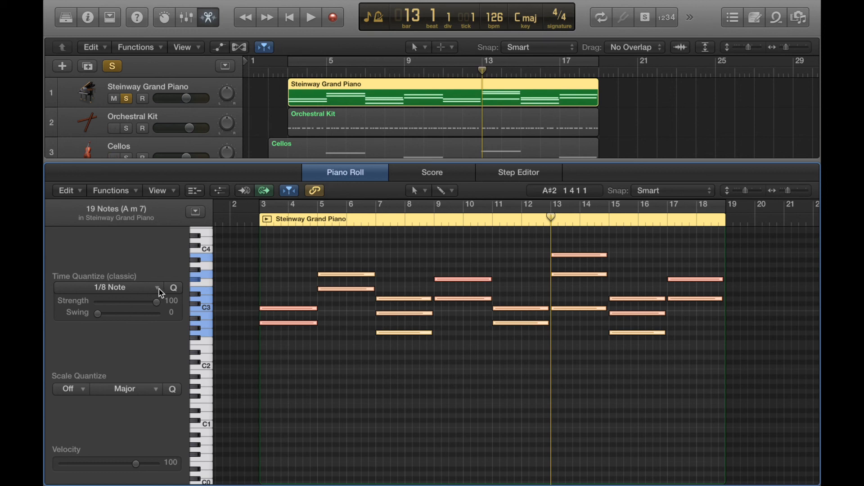
- Place the playhead at bar 7 and closely examine the note starts at bars 7 and 9 against the grid
{"action": "left_click", "coordinate": [375, 219]}
{"action": "key", "text": "super+Right"}
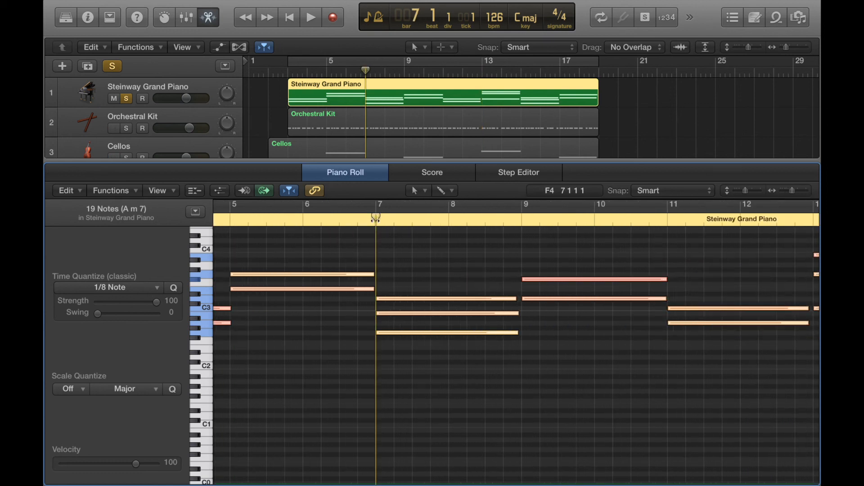
{"action": "key", "text": "super+Right"}
{"action": "key", "text": "super+Right"}
{"action": "key", "text": "super+Right"}
{"action": "key", "text": "super+Down"}
{"action": "key", "text": "super+Down"}
{"action": "key", "text": "super+Down"}
{"action": "key", "text": "super+Up"}
{"action": "key", "text": "super+Up"}
{"action": "key", "text": "super+Left"}
{"action": "key", "text": "super+Left"}
{"action": "scroll", "coordinate": [583, 296], "scroll_direction": "right", "scroll_amount": 15}
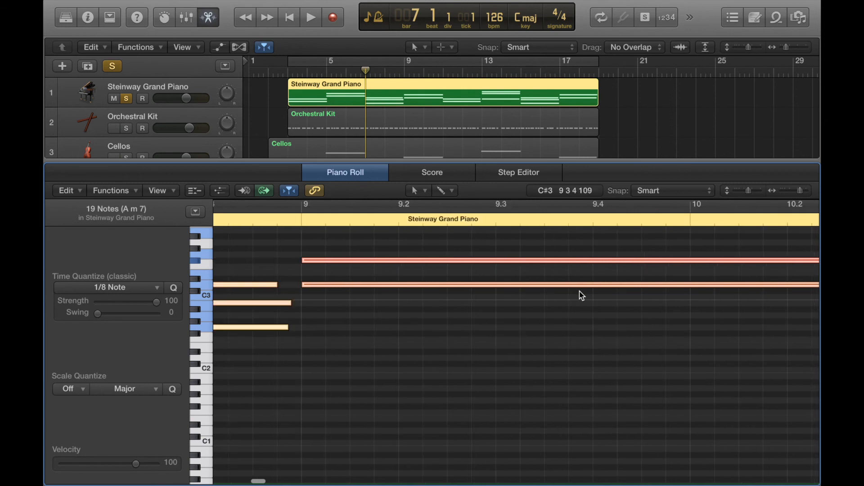
{"action": "scroll", "coordinate": [499, 248], "scroll_direction": "right", "scroll_amount": 10}
{"action": "scroll", "coordinate": [500, 248], "scroll_direction": "right", "scroll_amount": 5}
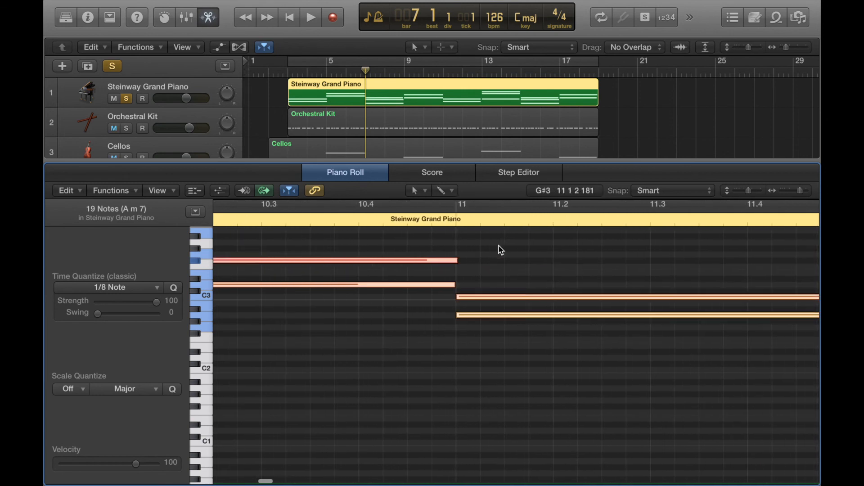
- Check the note starts at bars 11 and 13 by placing the playhead on each bar line
{"action": "left_click", "coordinate": [456, 219]}
{"action": "scroll", "coordinate": [456, 219], "scroll_direction": "right", "scroll_amount": 15}
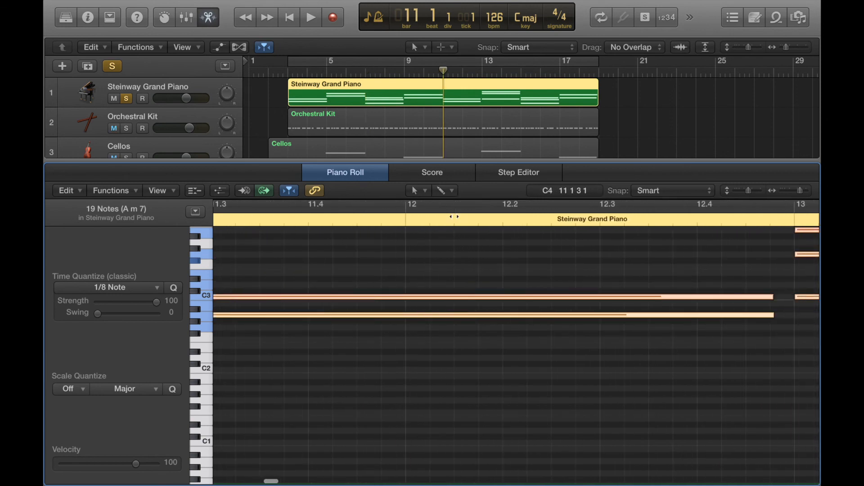
{"action": "left_click", "coordinate": [339, 219]}
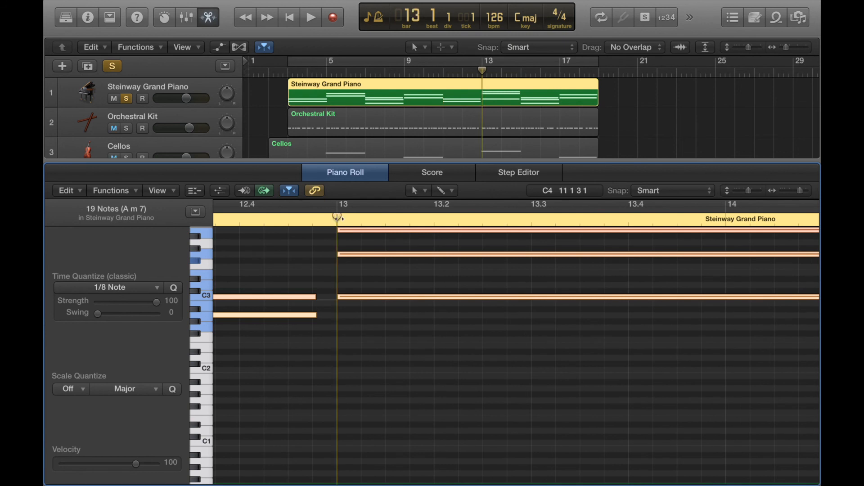
{"action": "scroll", "coordinate": [351, 256], "scroll_direction": "up", "scroll_amount": 3}
{"action": "key", "text": "super+Left"}
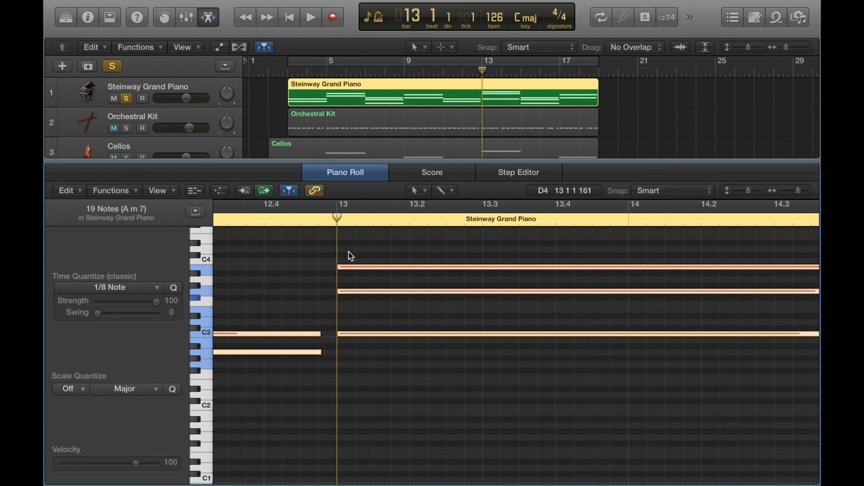
{"action": "left_click", "coordinate": [140, 288]}
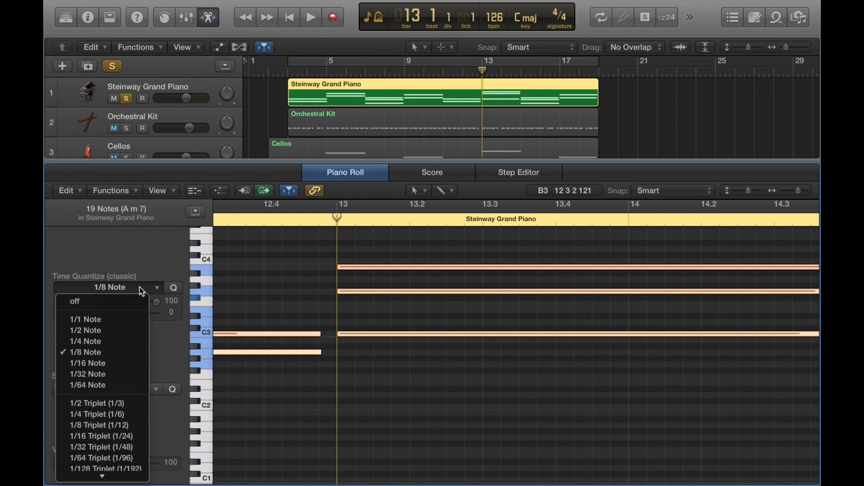
{"action": "left_click", "coordinate": [140, 287]}
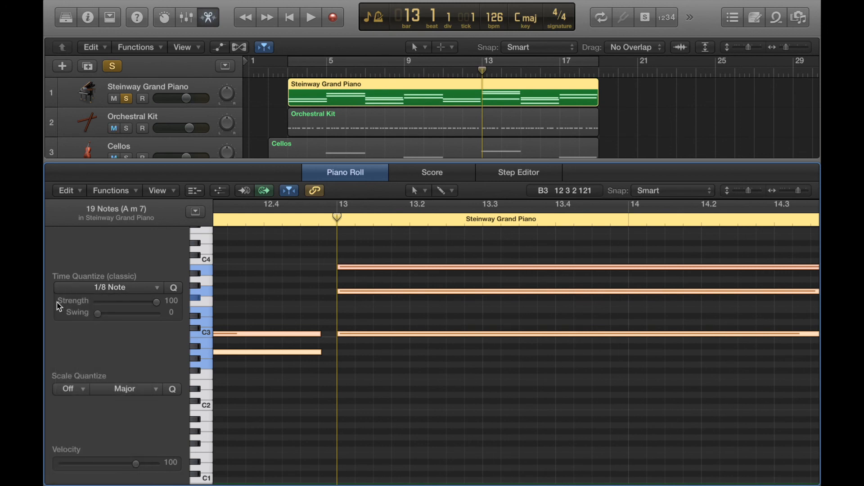